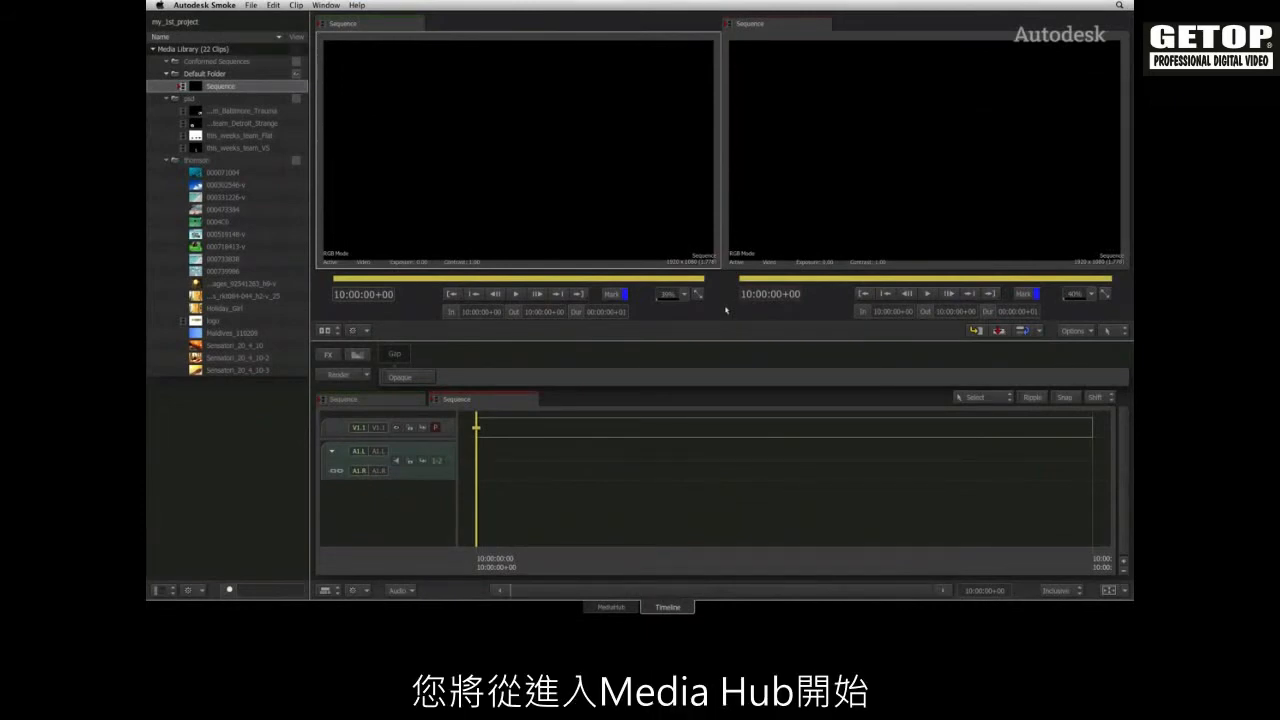
In MediaHub, browse StorageMedia to Pre-Release Trial, Conforming, Apple FCP7 XML Workflow and preview FCP7_My_Edit.xml with its clip info
left_click(625, 606)
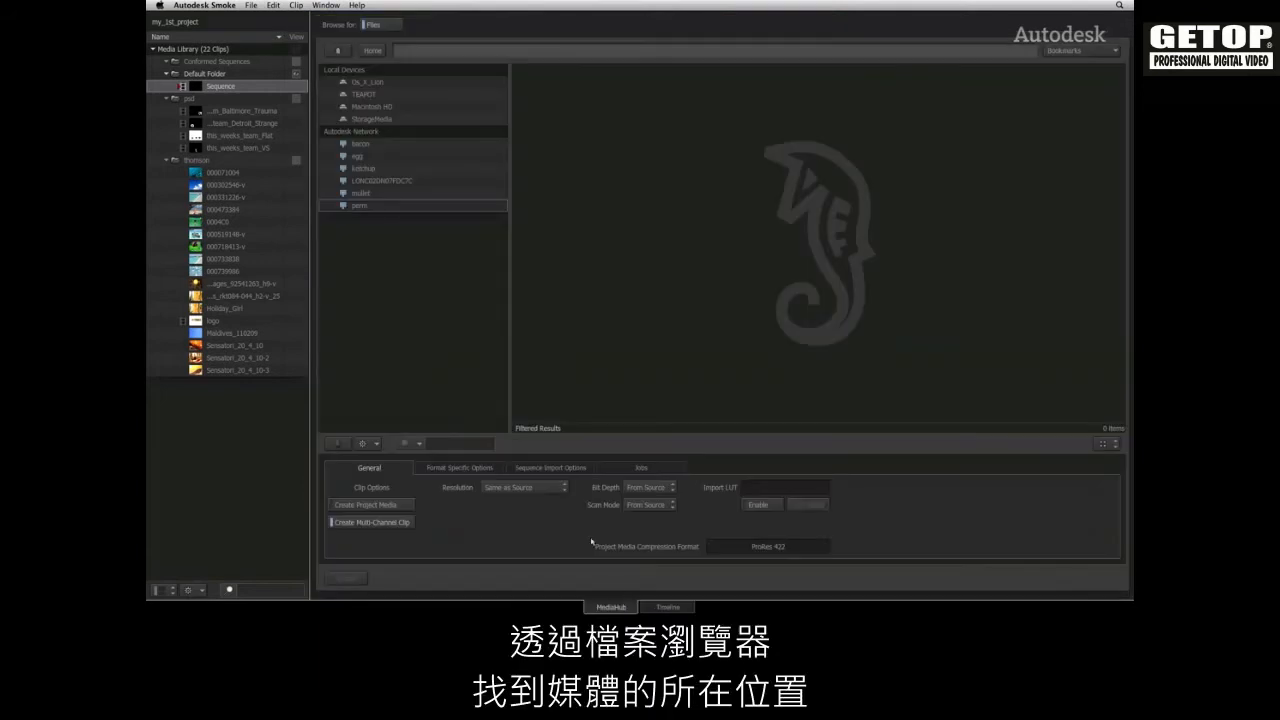
double_click(372, 119)
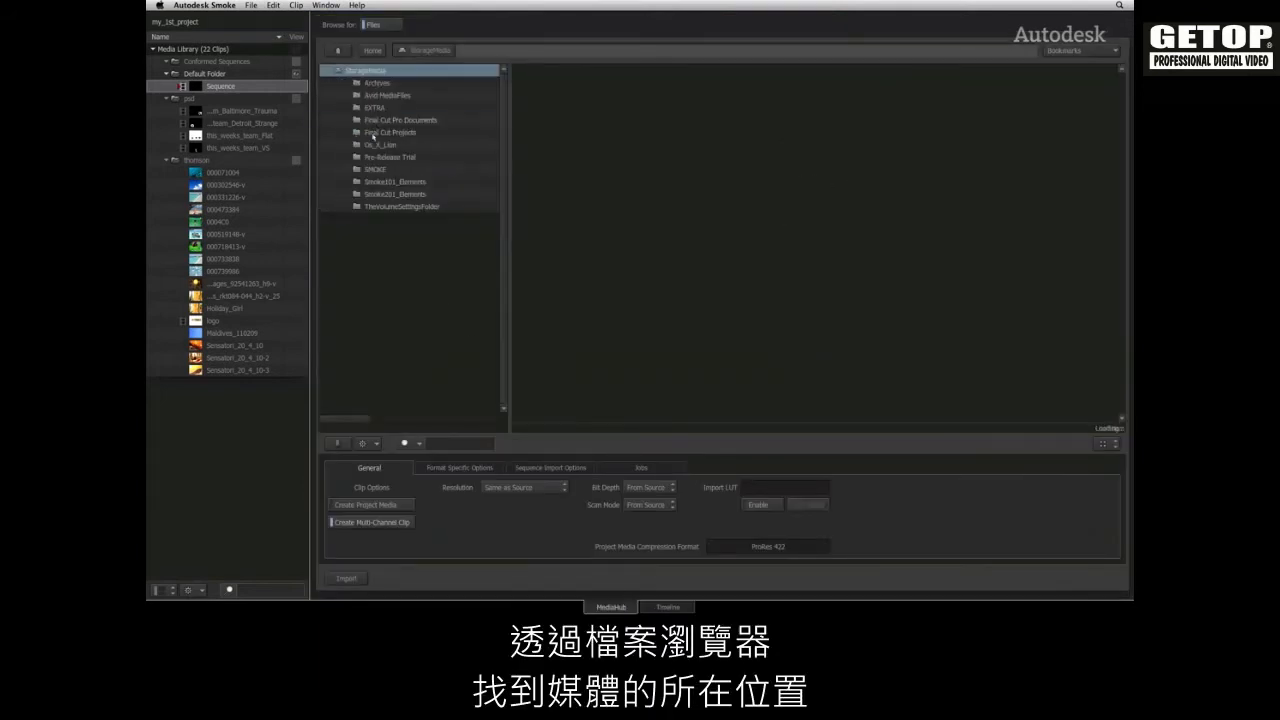
double_click(381, 157)
double_click(374, 84)
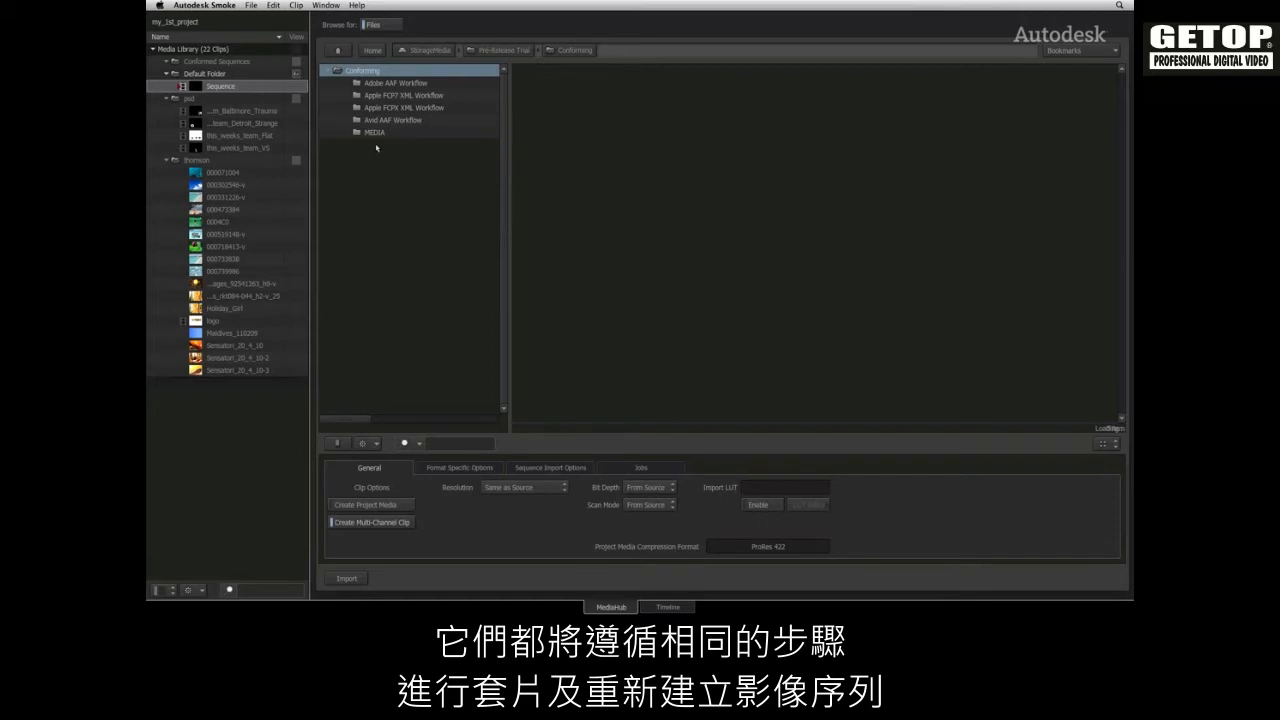
double_click(381, 96)
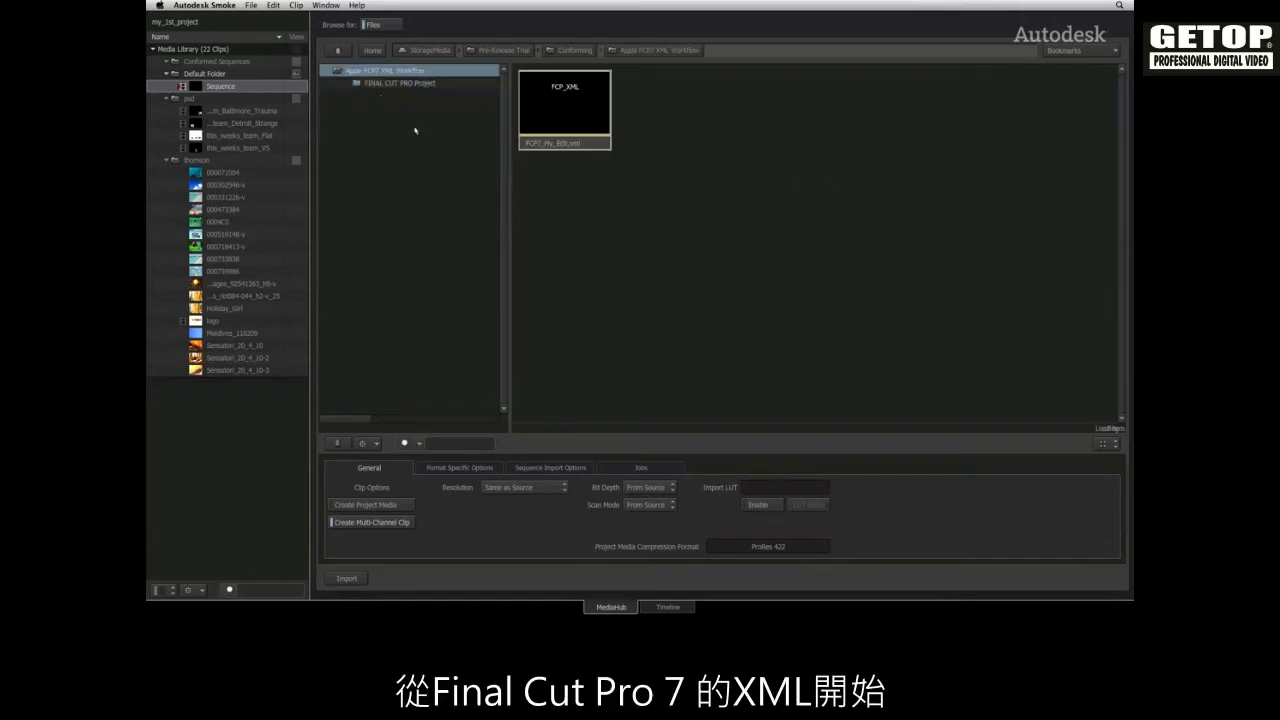
double_click(590, 144)
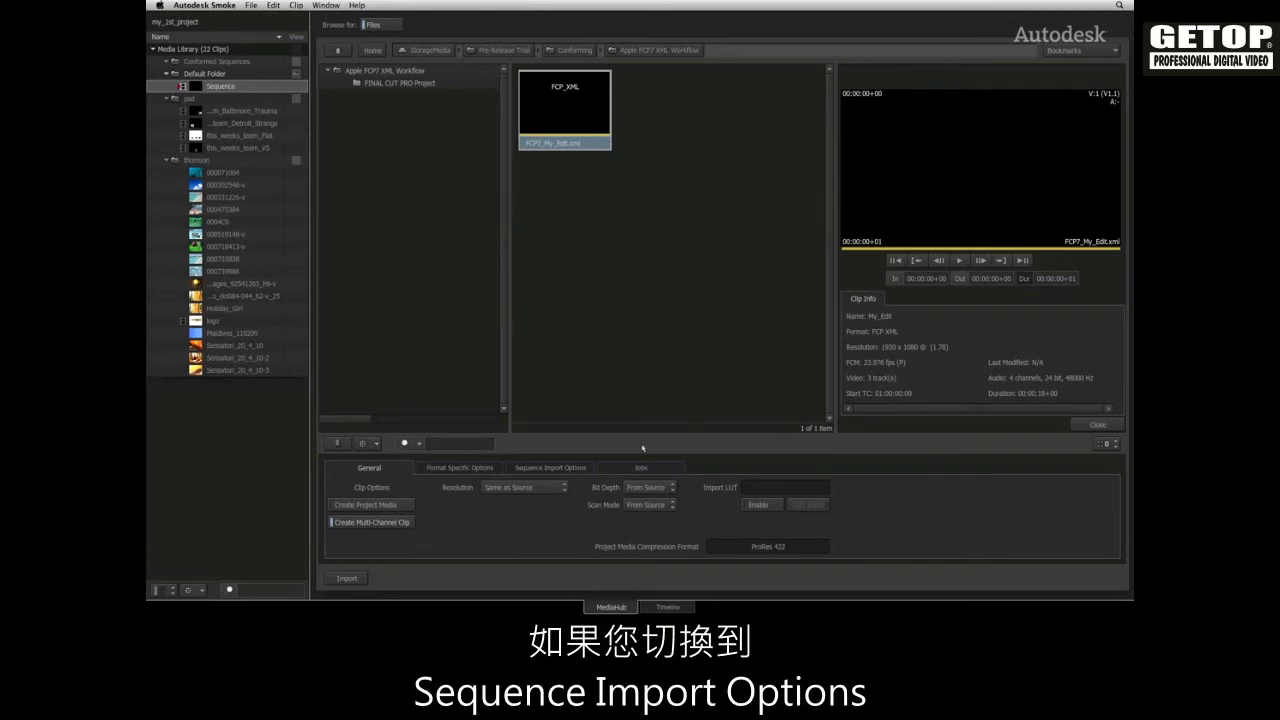
Return to the Conforming folder and set the sequence import media search to Max Up 1 level
left_click(587, 469)
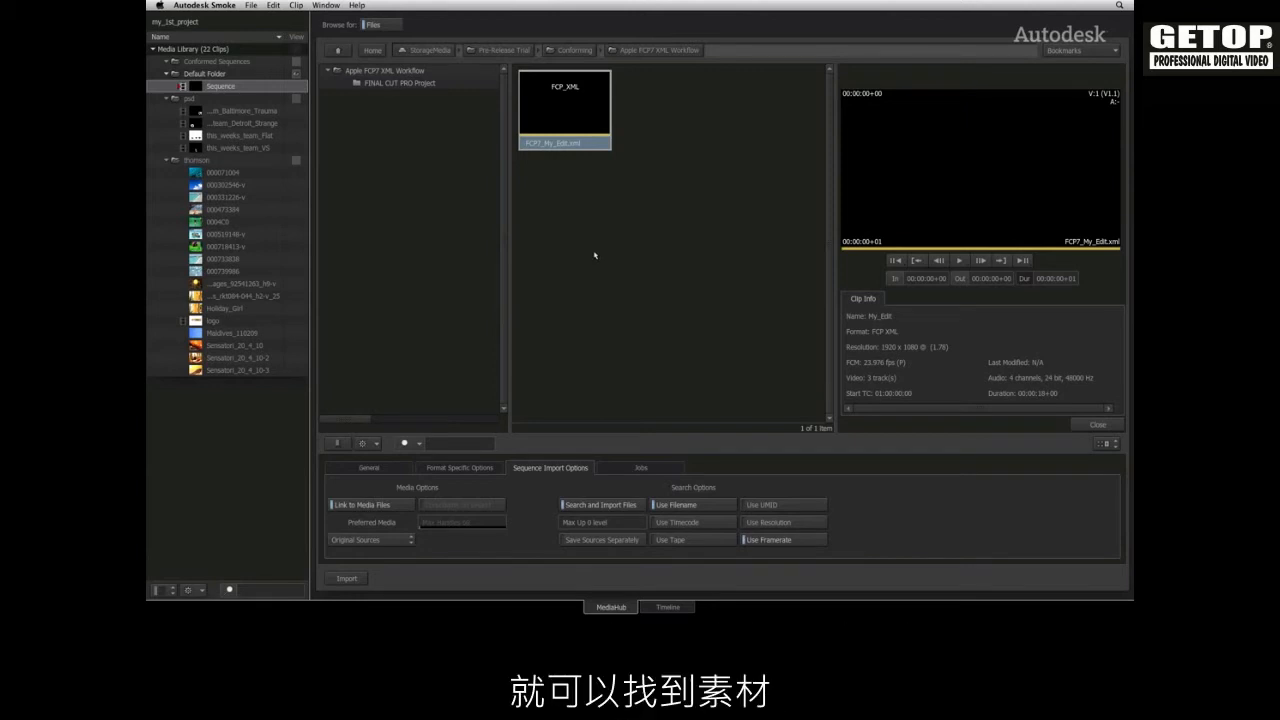
left_click(340, 52)
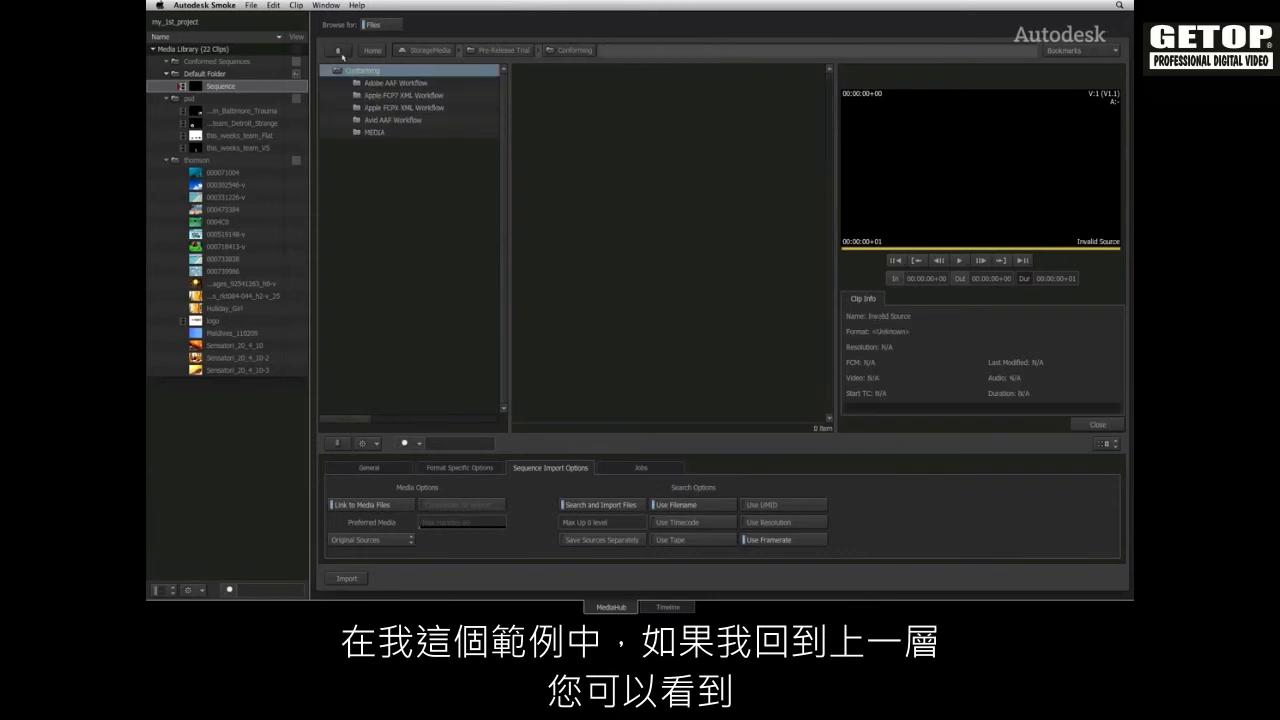
left_click(372, 136)
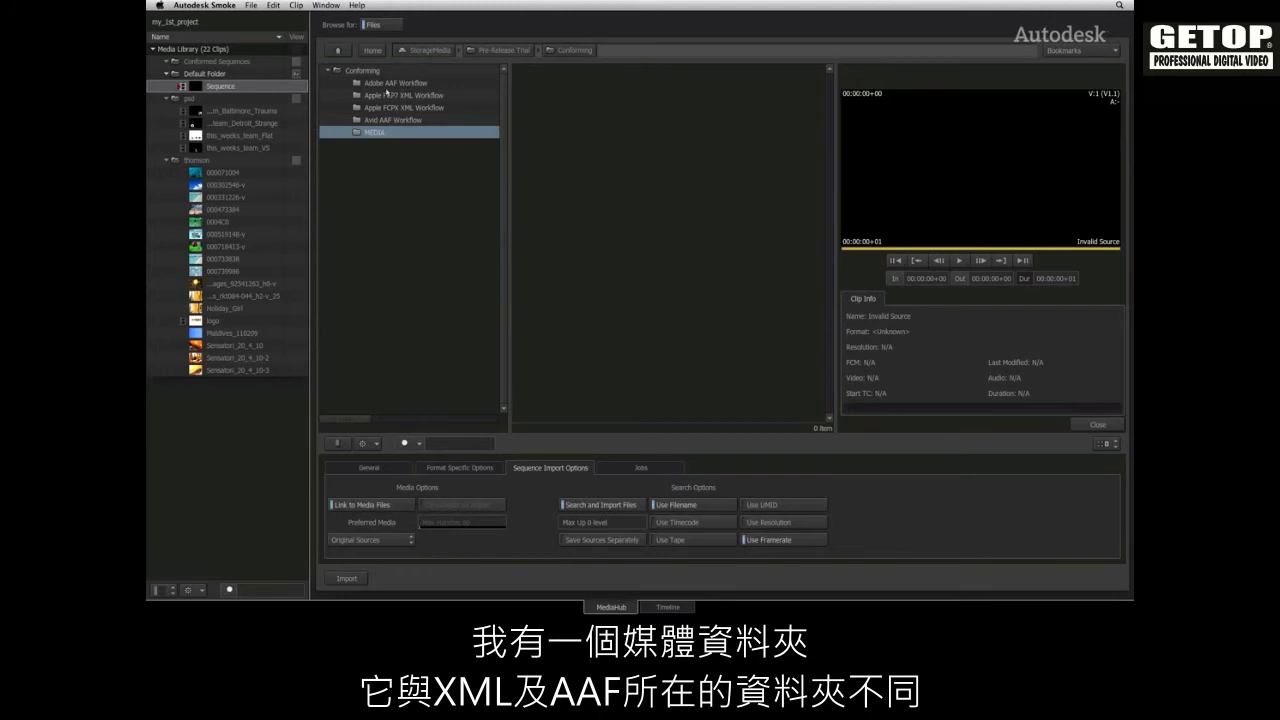
left_click(390, 95)
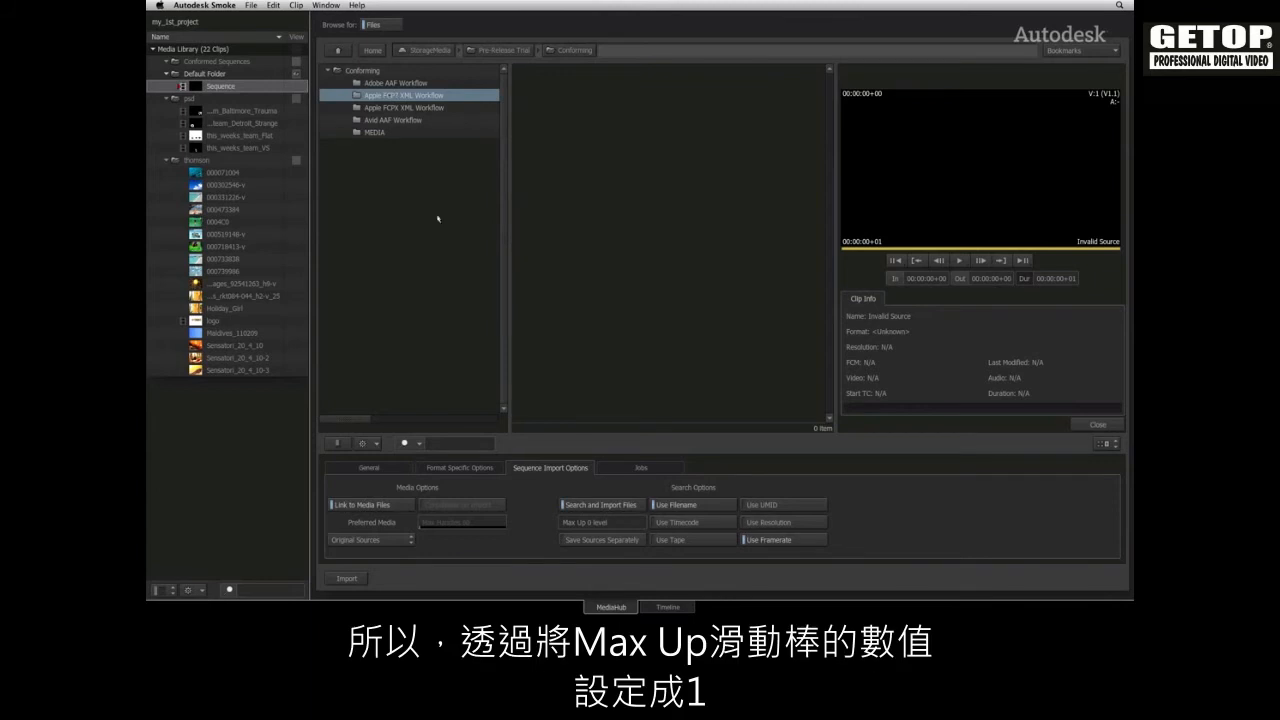
left_click(592, 522)
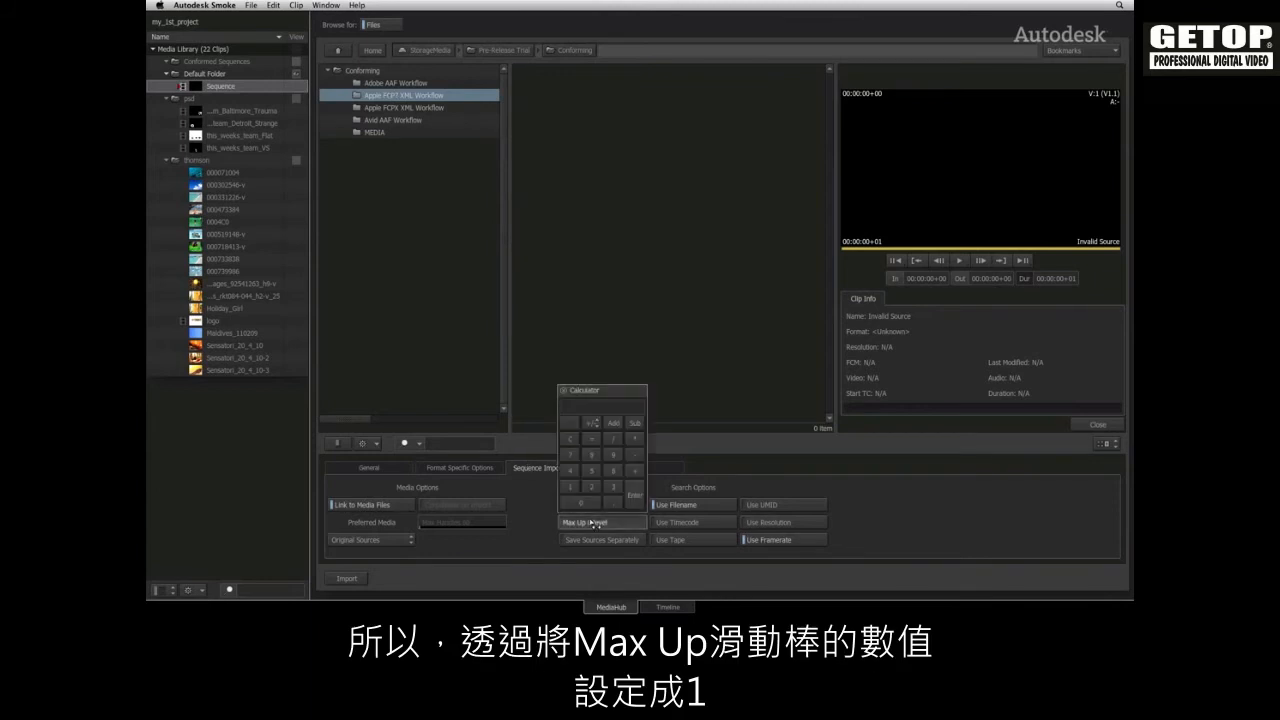
type("1")
key("Return")
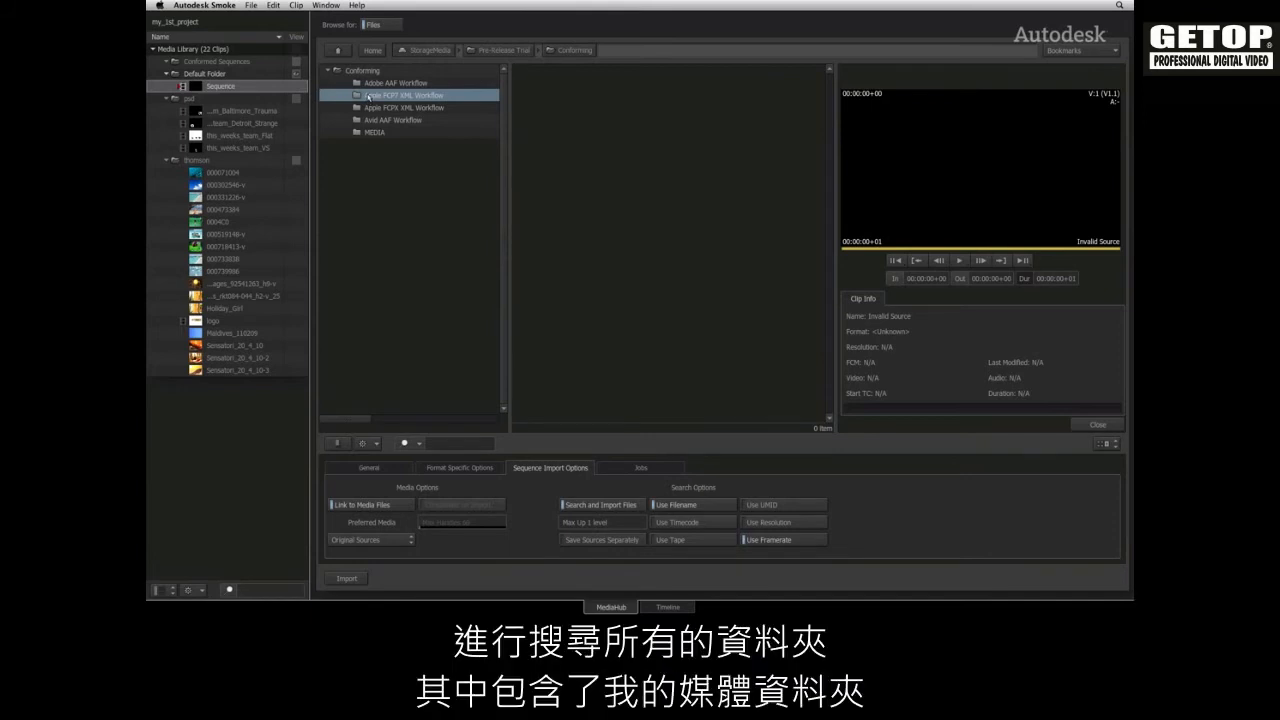
Import FCP7_My_Edit.xml from the Apple FCP7 XML Workflow folder into the Conformed Sequences folder of the media library
double_click(368, 96)
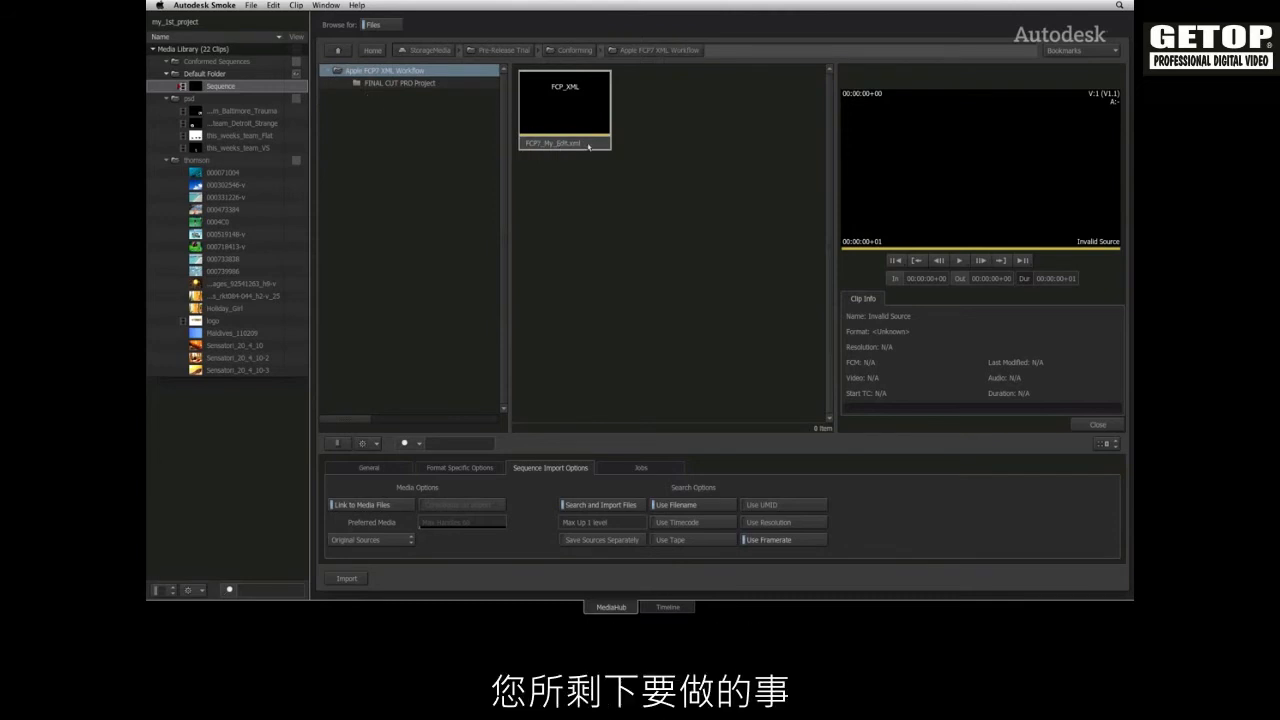
left_click_drag(587, 146, 231, 60)
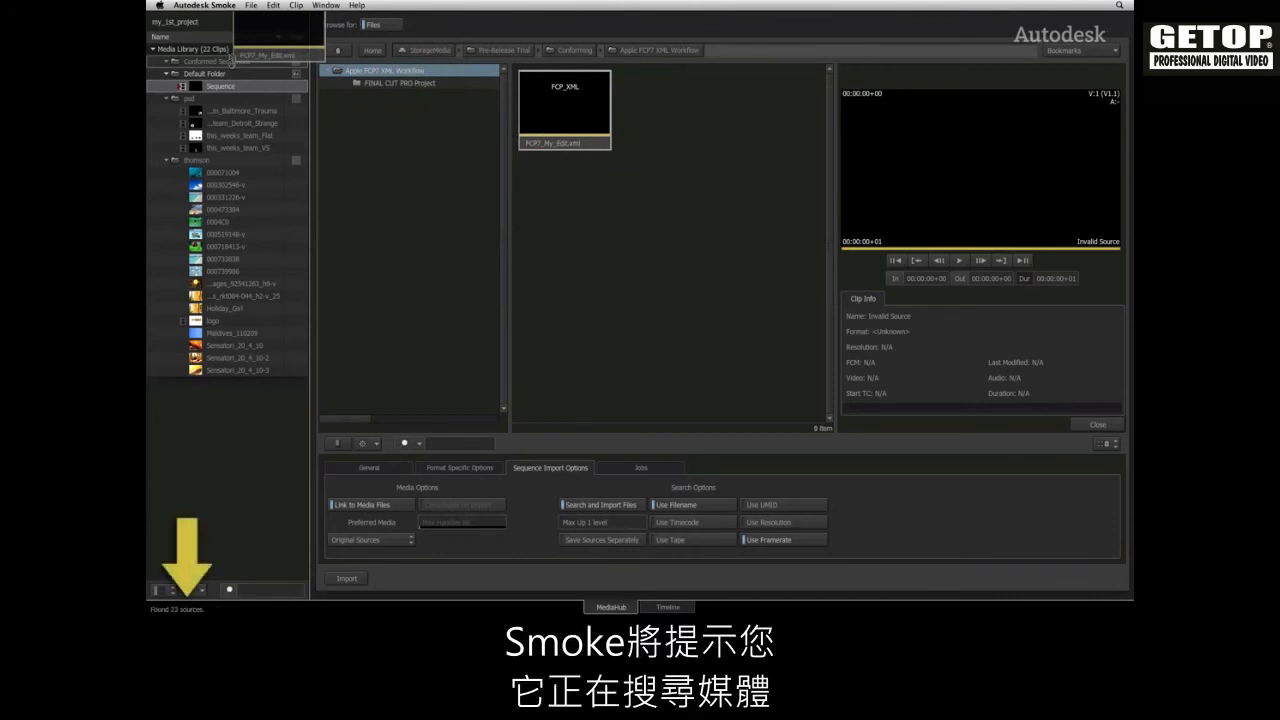
left_click_drag(231, 62, 229, 70)
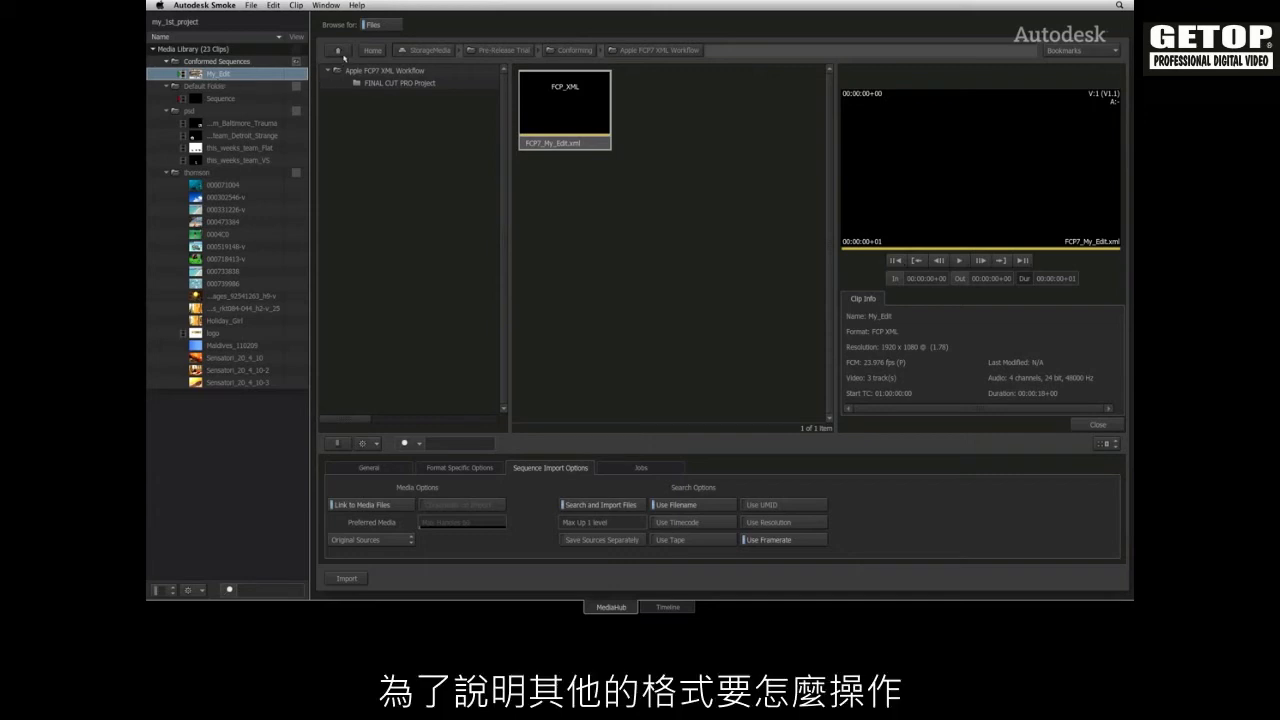
Import FCPX_My_Edit.fcpxml from the Apple FCPX XML Workflow folder into the Conformed Sequences folder
left_click(344, 53)
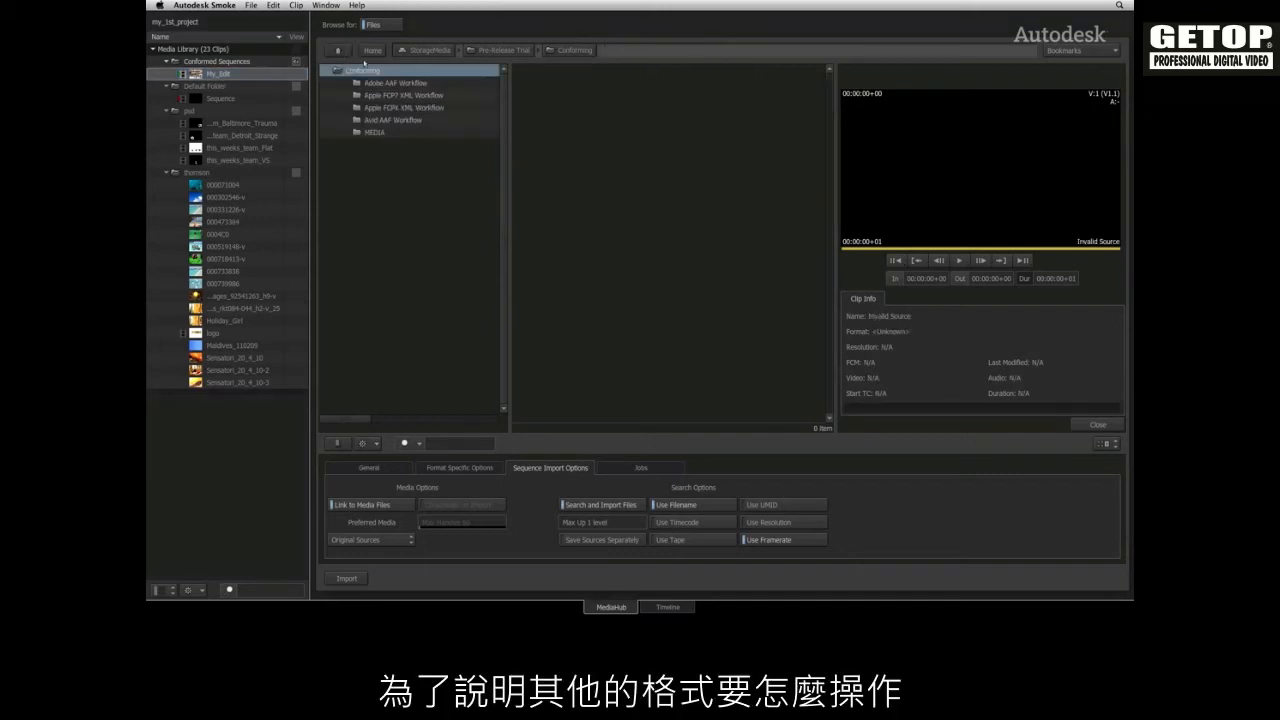
left_click(407, 110)
double_click(407, 110)
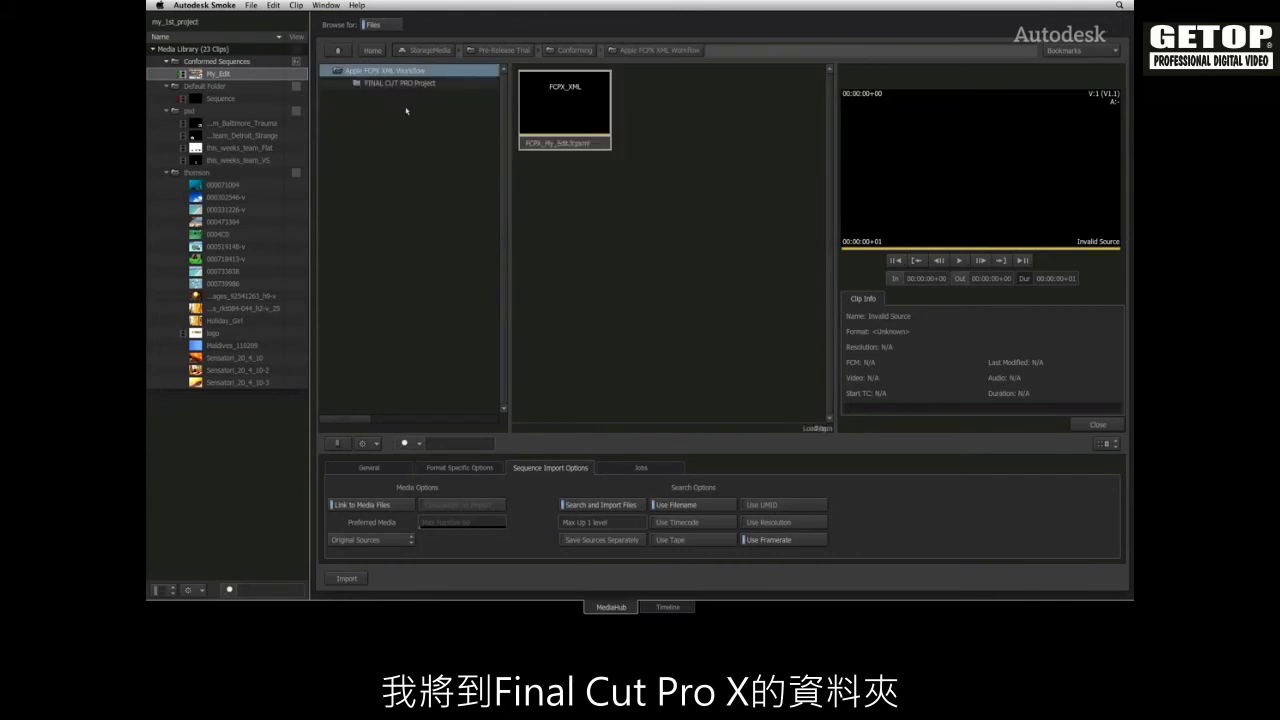
left_click_drag(542, 144, 250, 64)
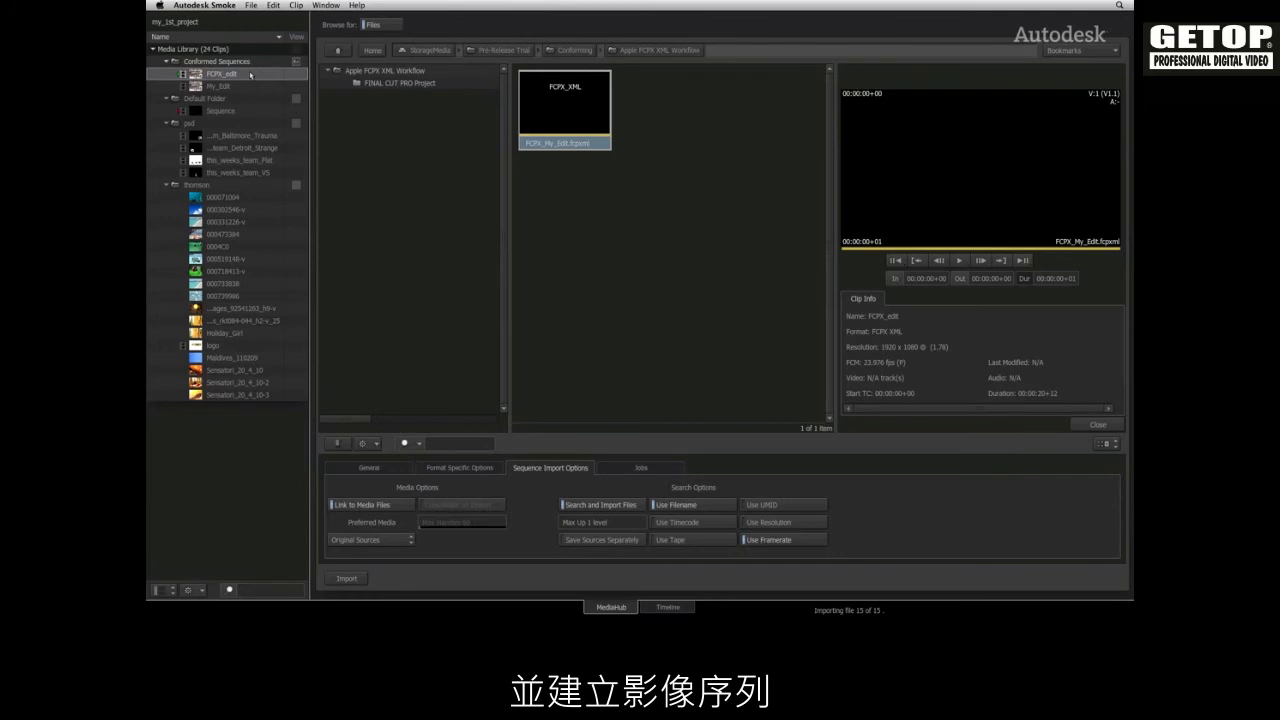
Import Native_AMA_Edit.aaf from the Avid AAF Workflow folder into the Conformed Sequences folder
left_click(338, 50)
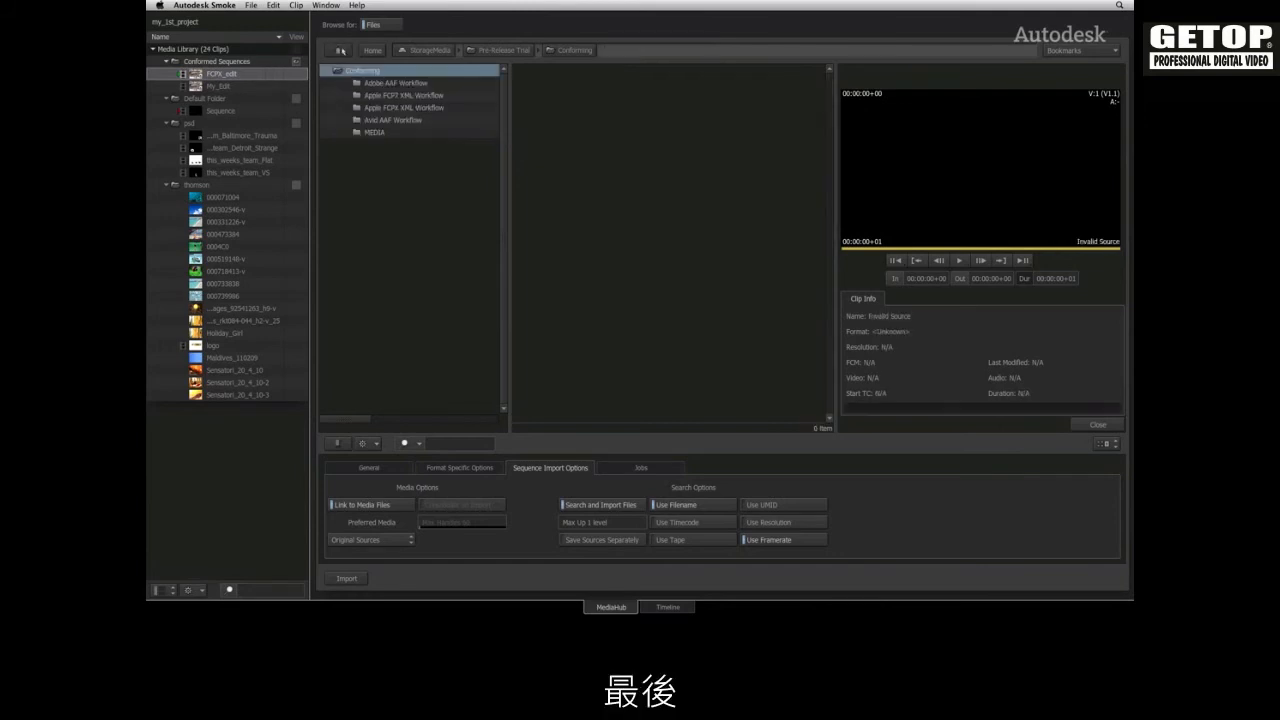
double_click(390, 121)
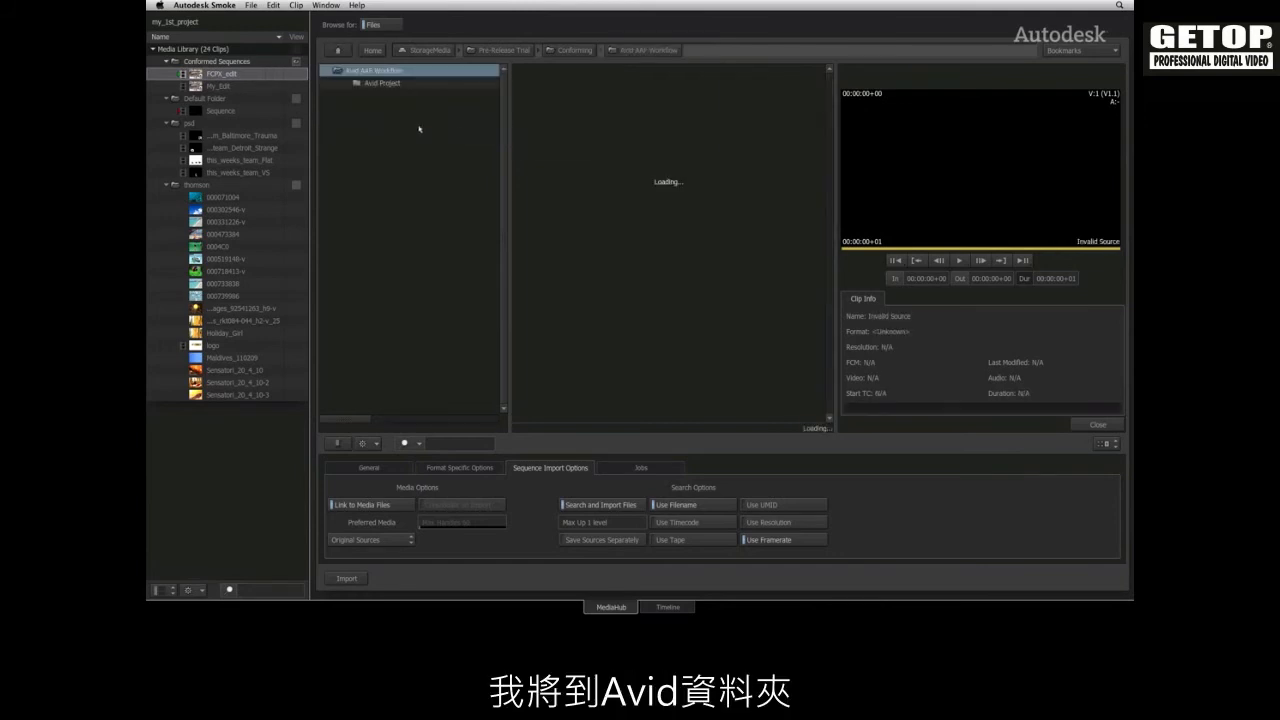
left_click_drag(558, 145, 228, 62)
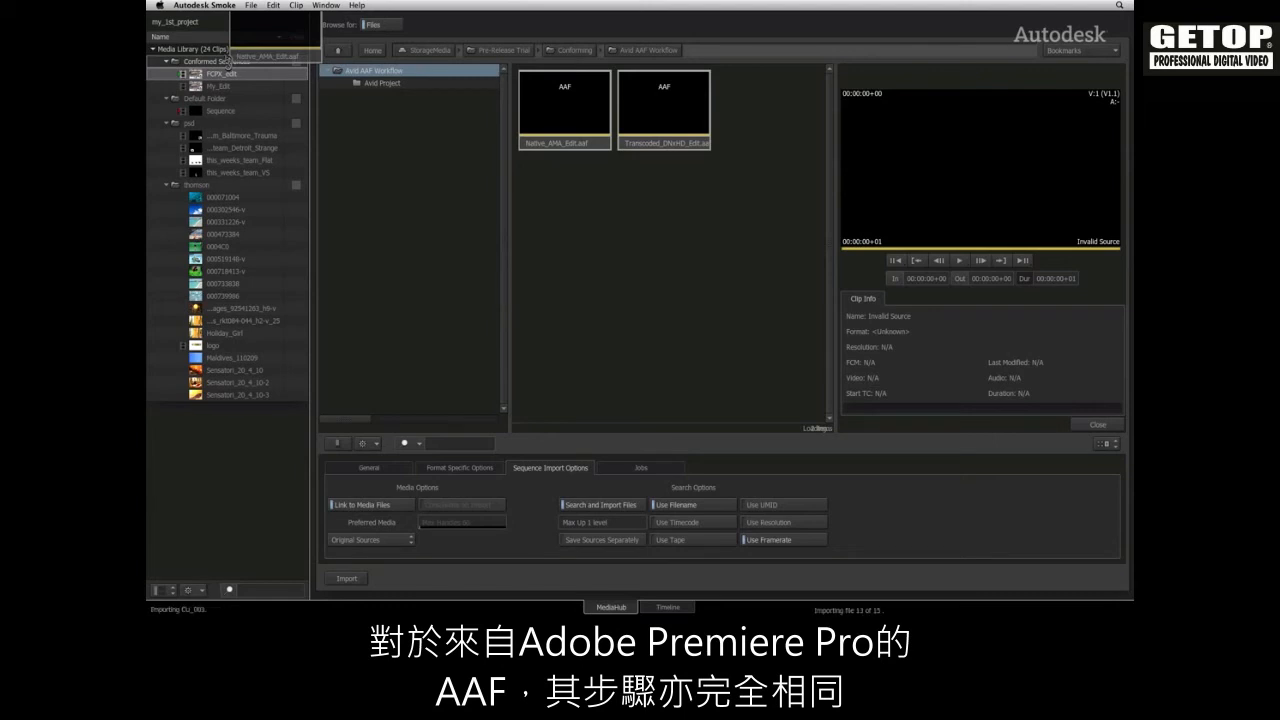
left_click_drag(228, 62, 228, 68)
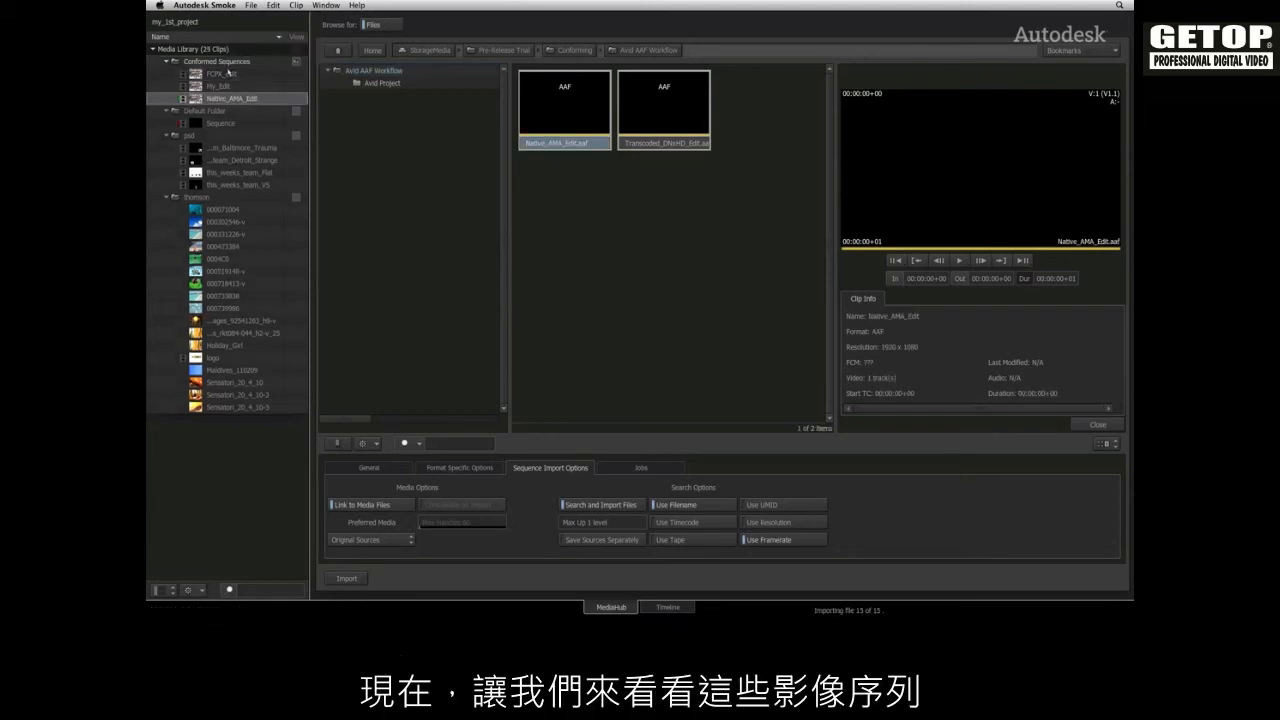
Open the conformed My_Edit sequence in the Timeline and scrub through its clips to 01:00:16+00
left_click(670, 607)
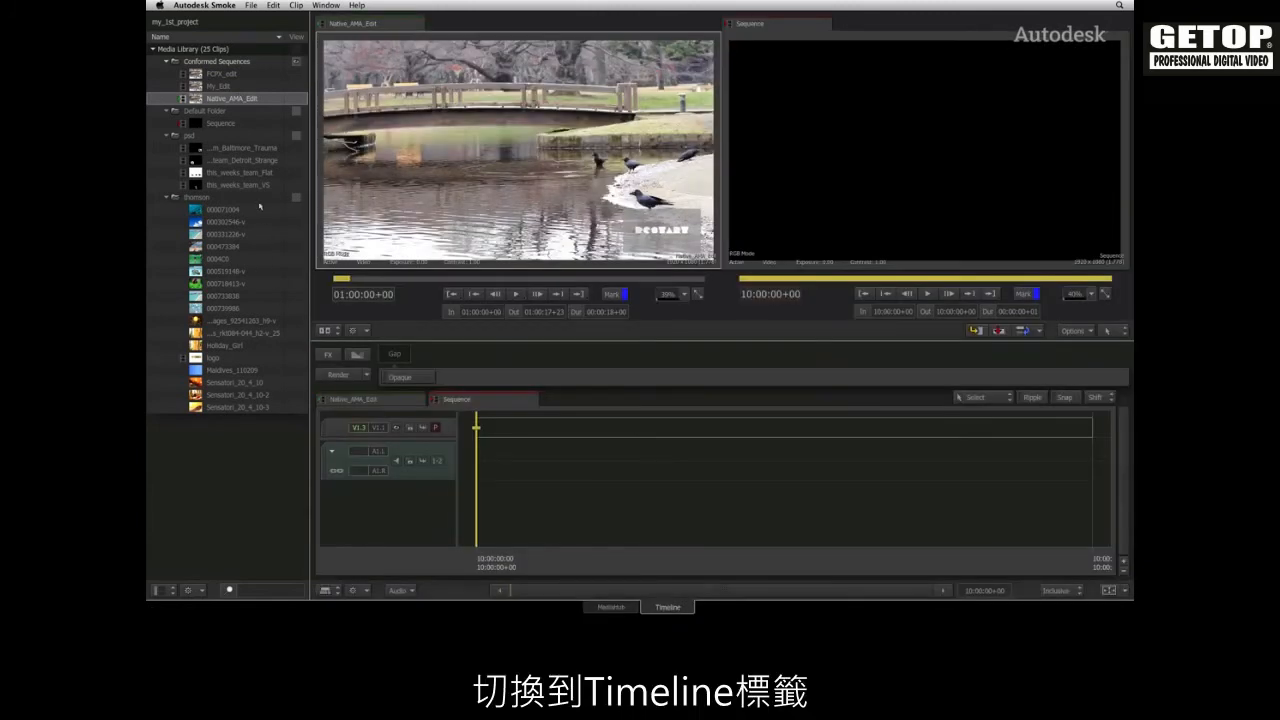
double_click(218, 87)
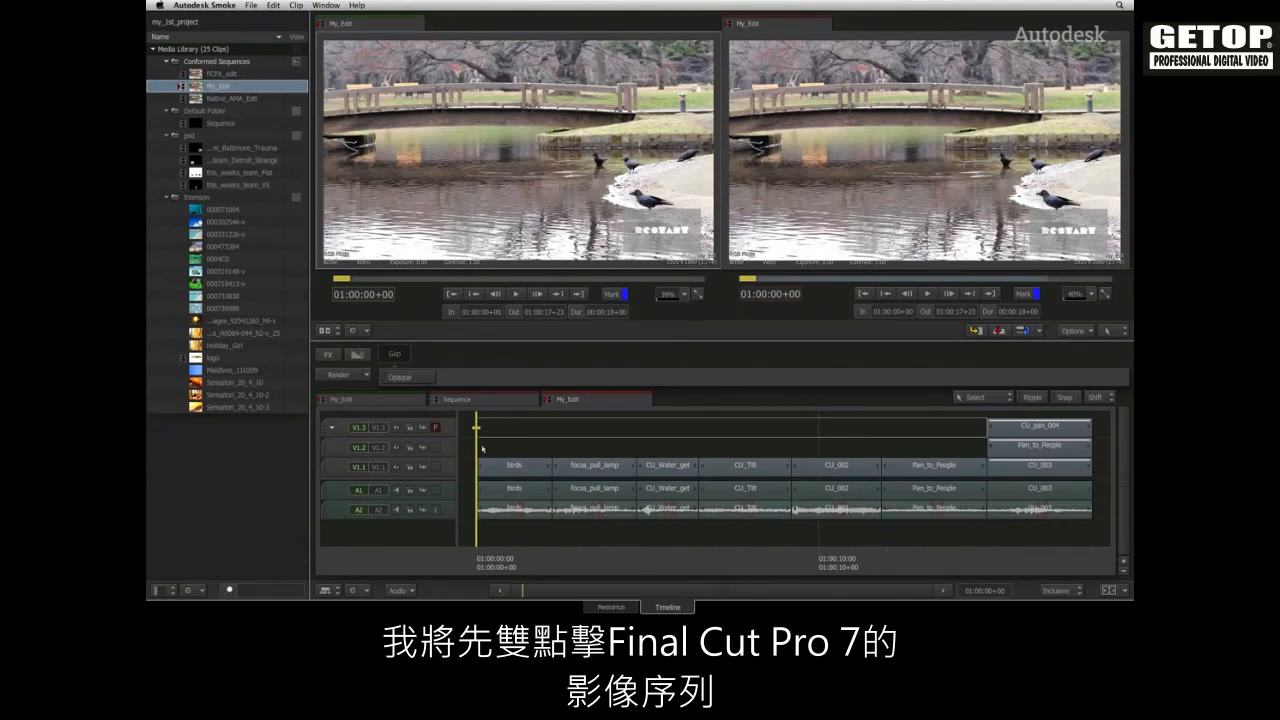
left_click_drag(479, 566, 1025, 556)
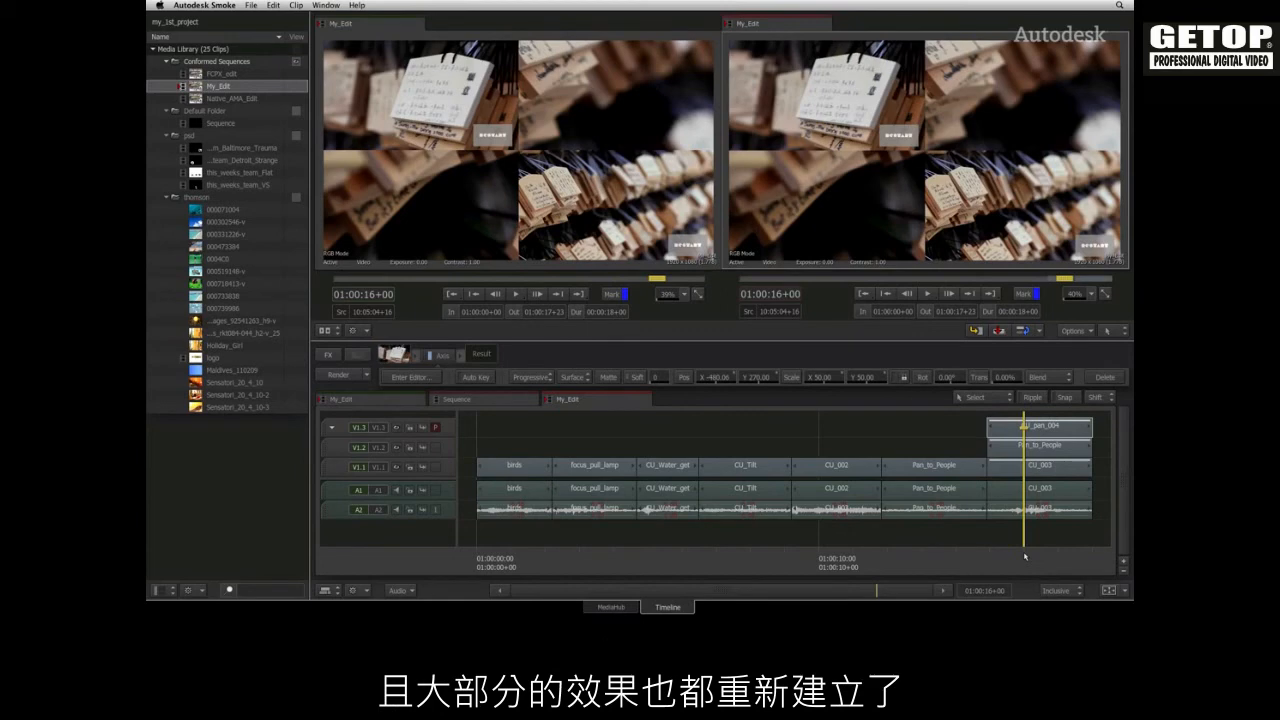
Open the FCPX_edit and Native_AMA_Edit sequences for review and move the playhead in Native_AMA_Edit to 01:00:00+10
double_click(229, 74)
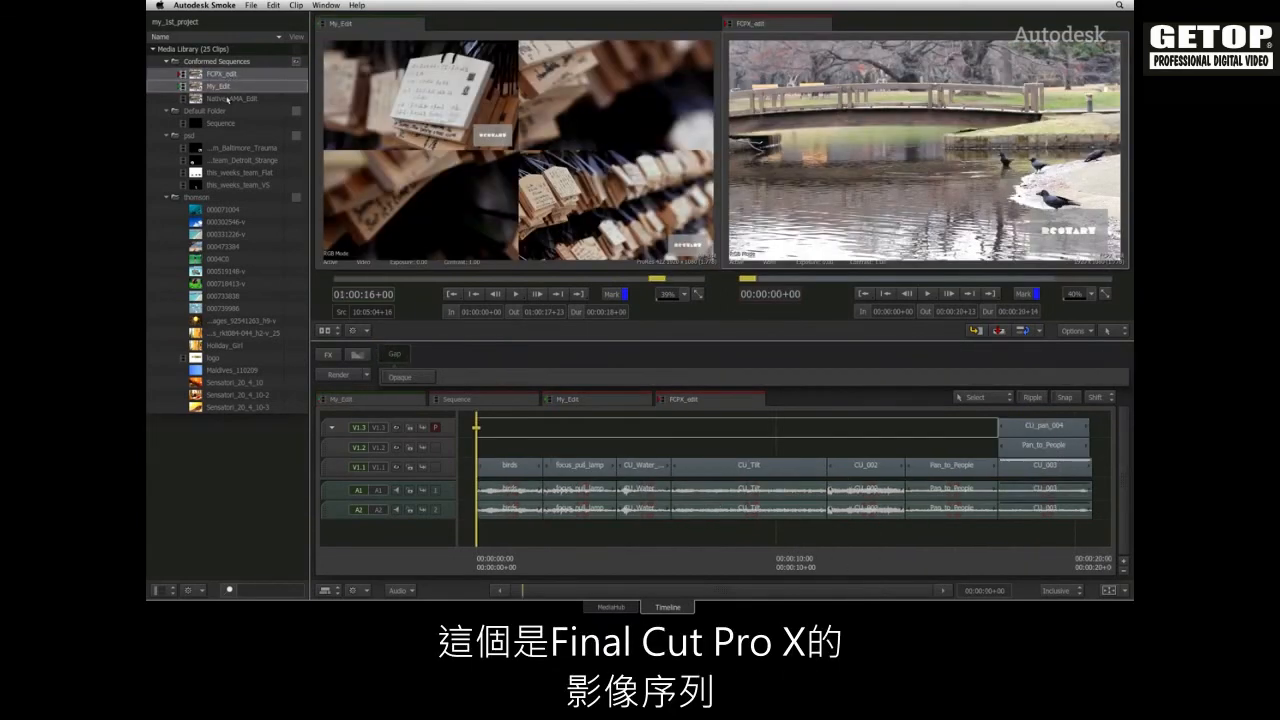
double_click(228, 99)
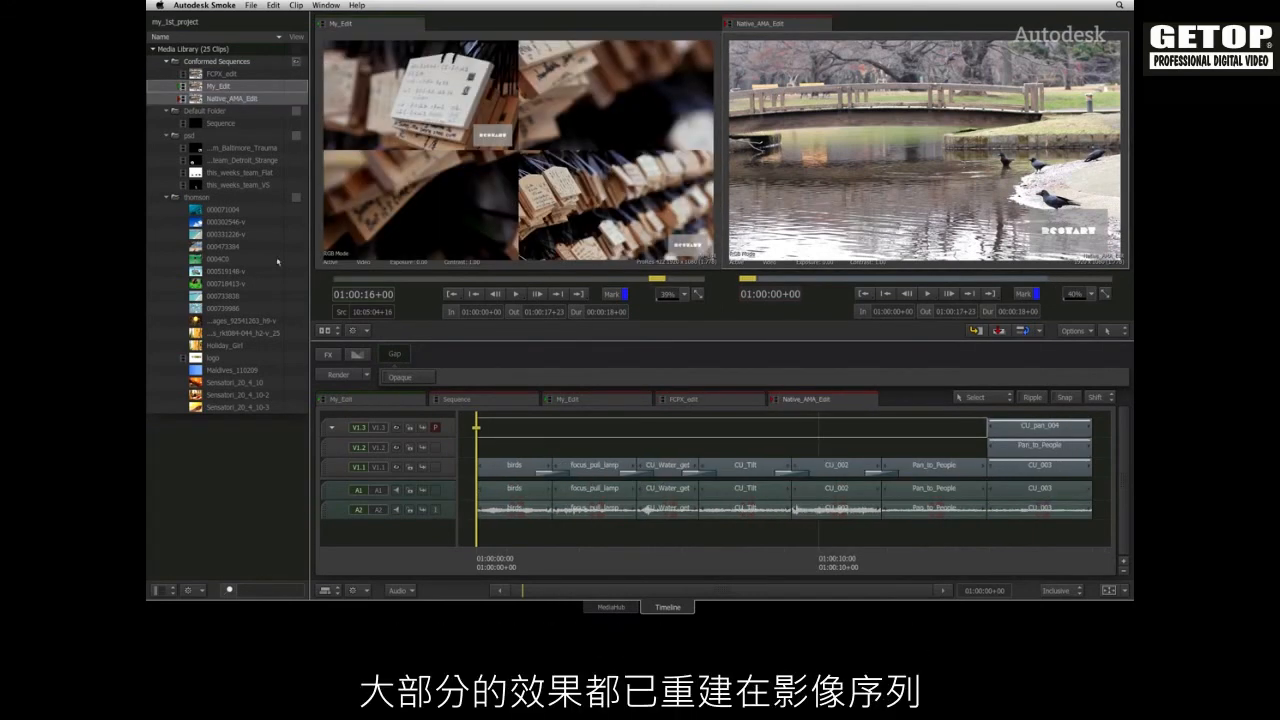
left_click_drag(482, 562, 491, 508)
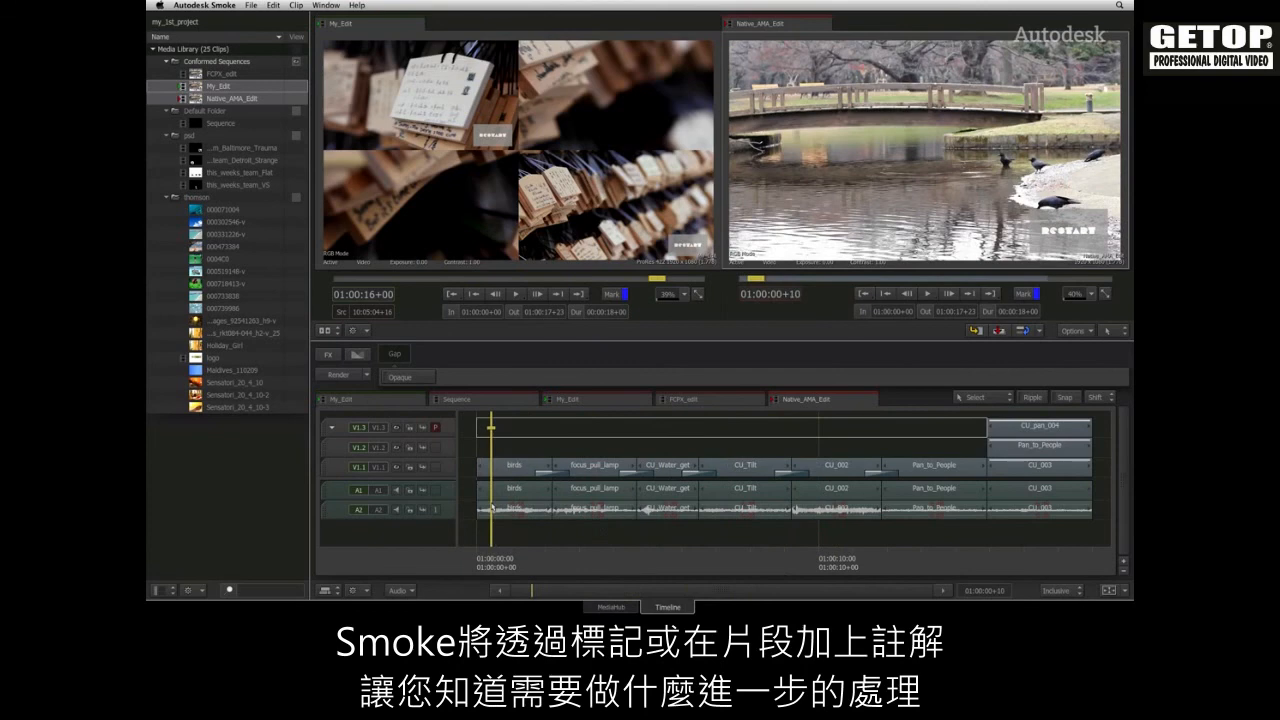